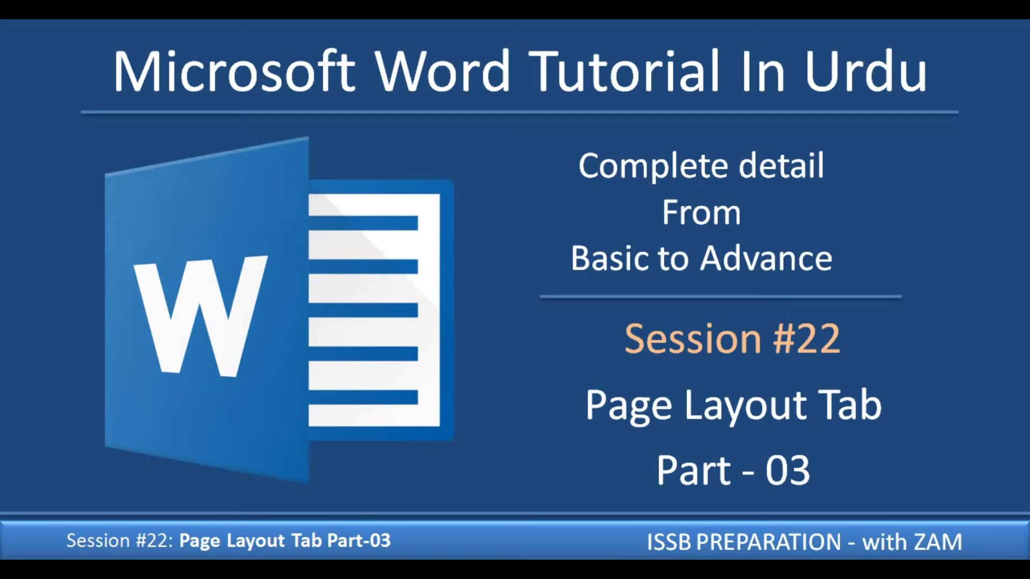
- Switch to Word and tick the watermark, page colour and border topics under Page Background
key("alt+Tab")
key("alt+Tab")
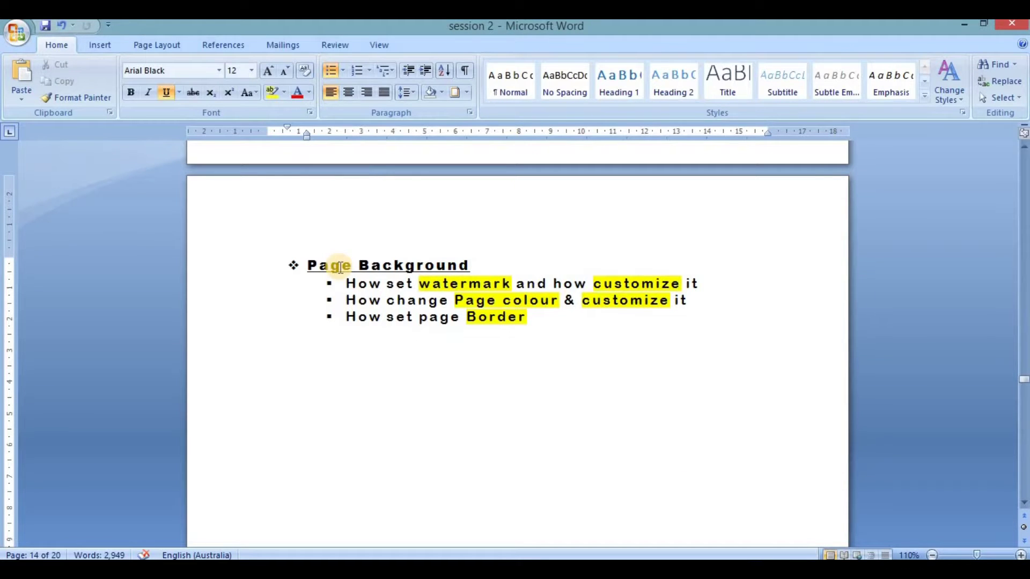
left_click_drag(307, 265, 418, 270)
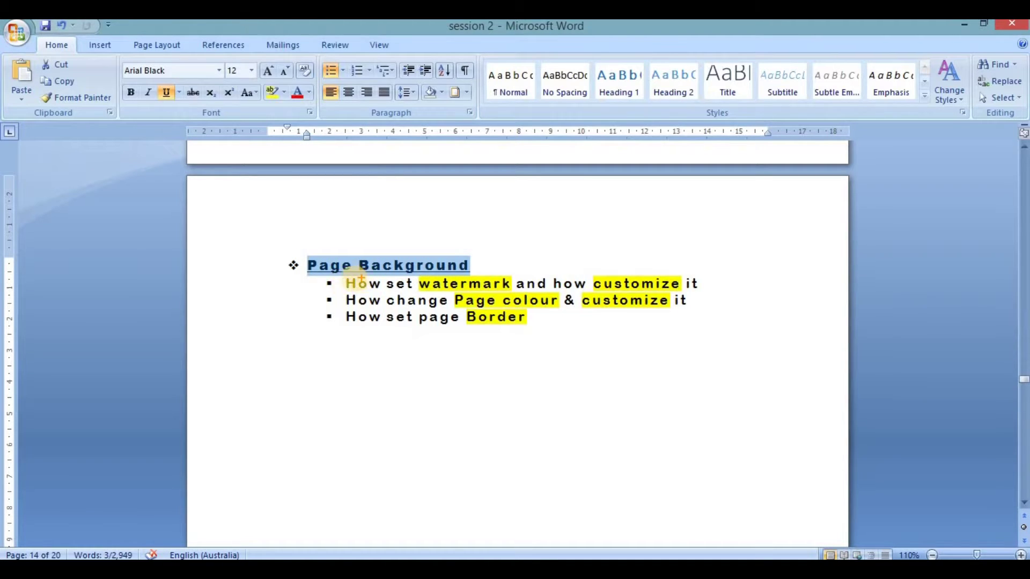
left_click_drag(343, 284, 359, 271)
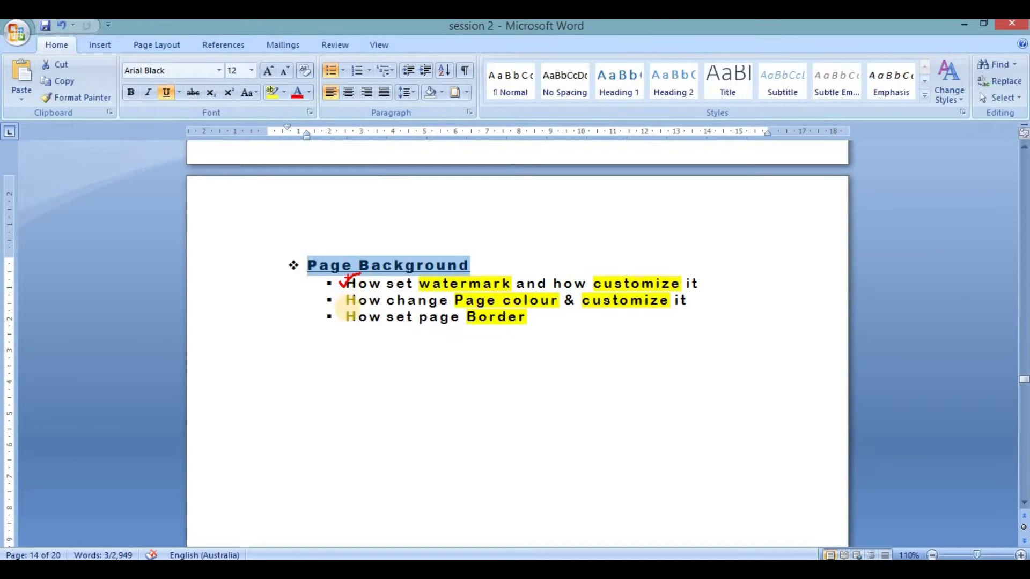
left_click_drag(334, 296, 359, 271)
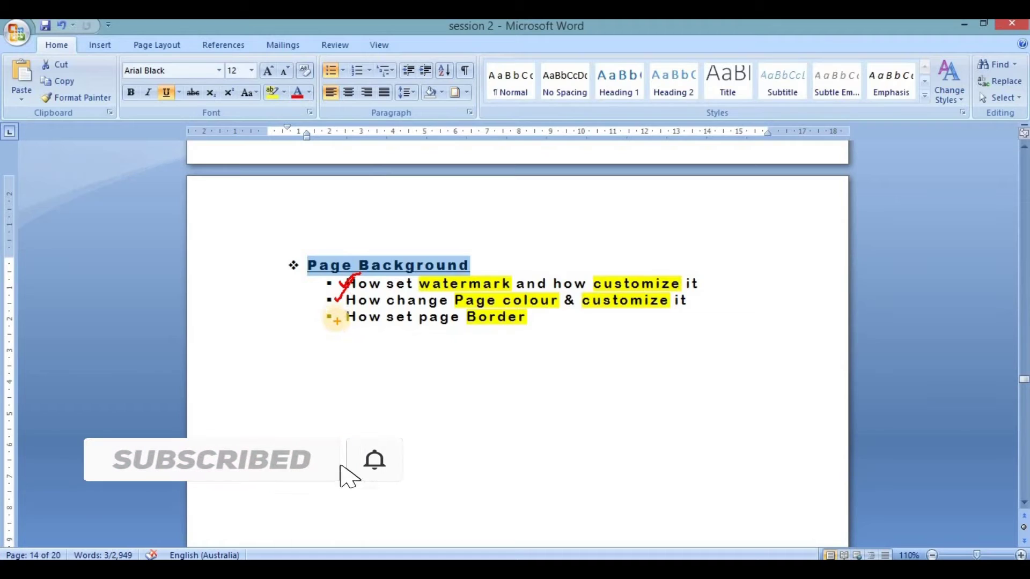
left_click_drag(334, 315, 345, 310)
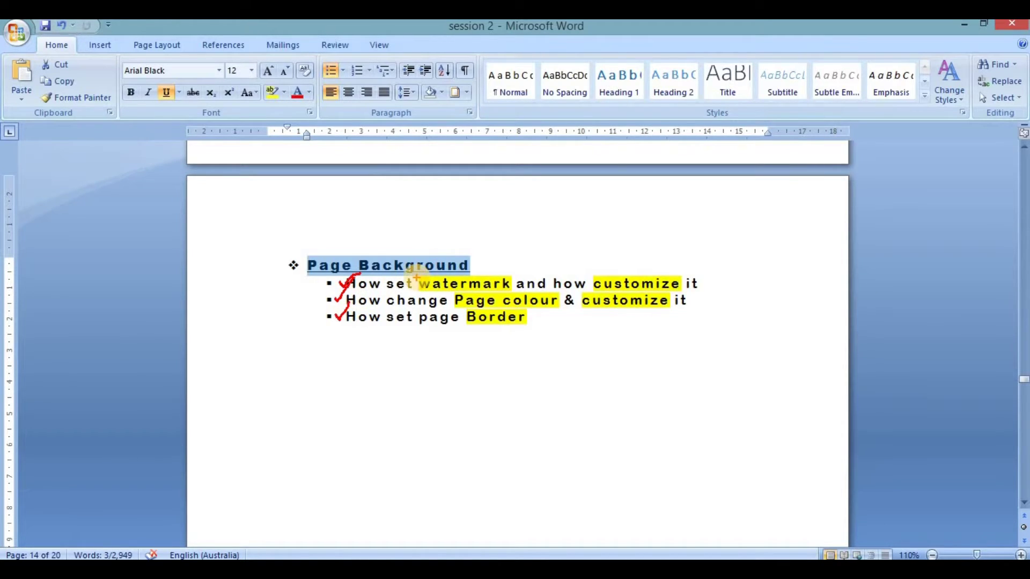
- Clear the check marks and box the Page Layout tab with the annotation pen
key("Escape")
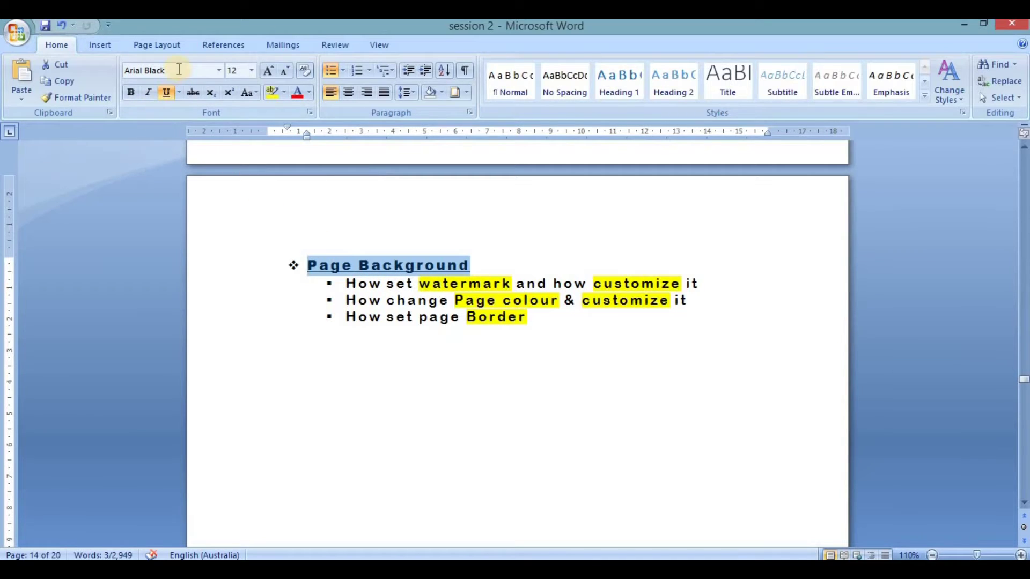
key("ctrl+2")
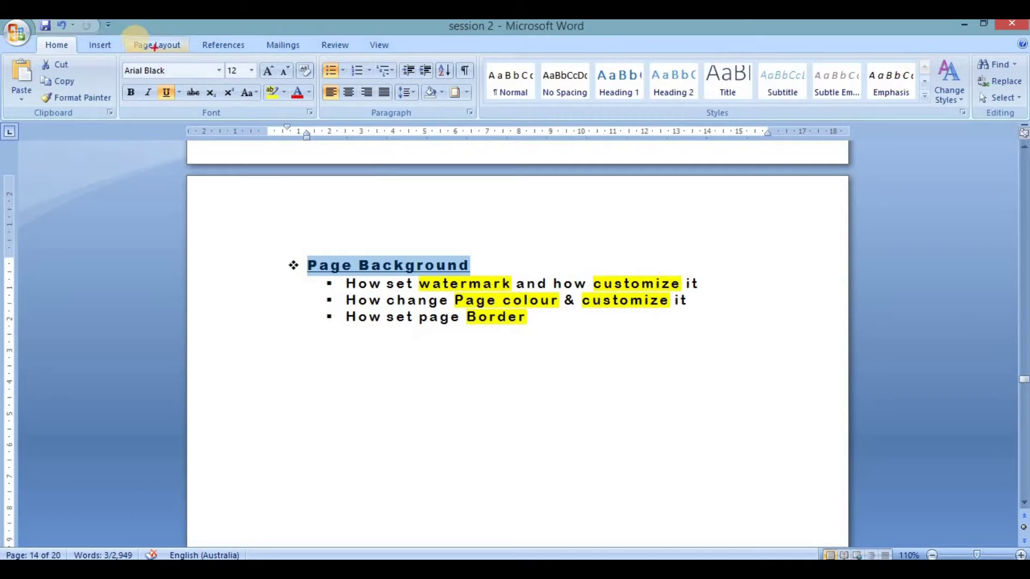
left_click_drag(131, 34, 181, 52)
- Show the Page Layout tab and highlight the Page Background group's Watermark, Page Color and Page Borders
key("Escape")
left_click(159, 45)
key("ctrl+2")
left_click_drag(344, 101, 437, 127)
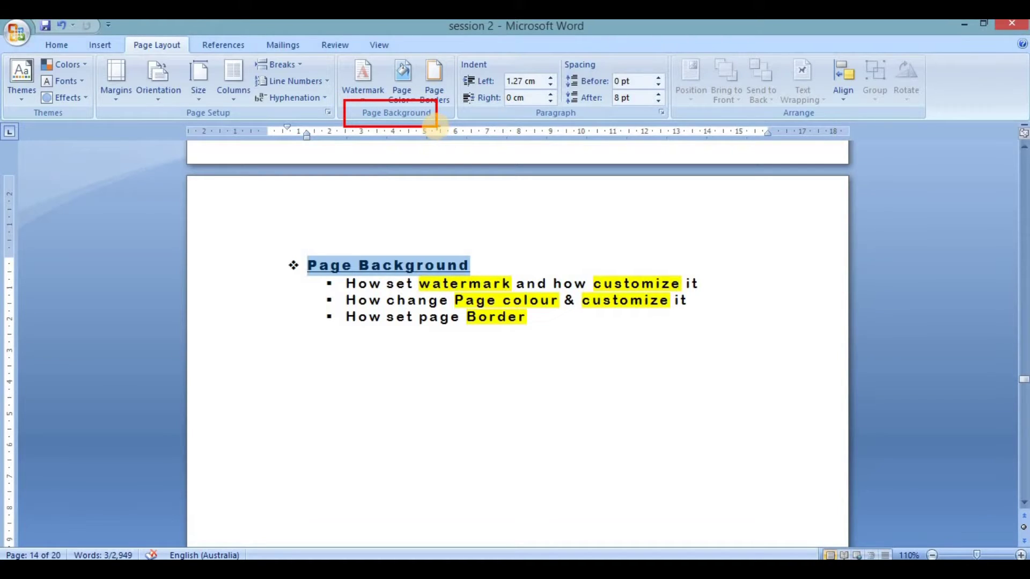
key("Escape")
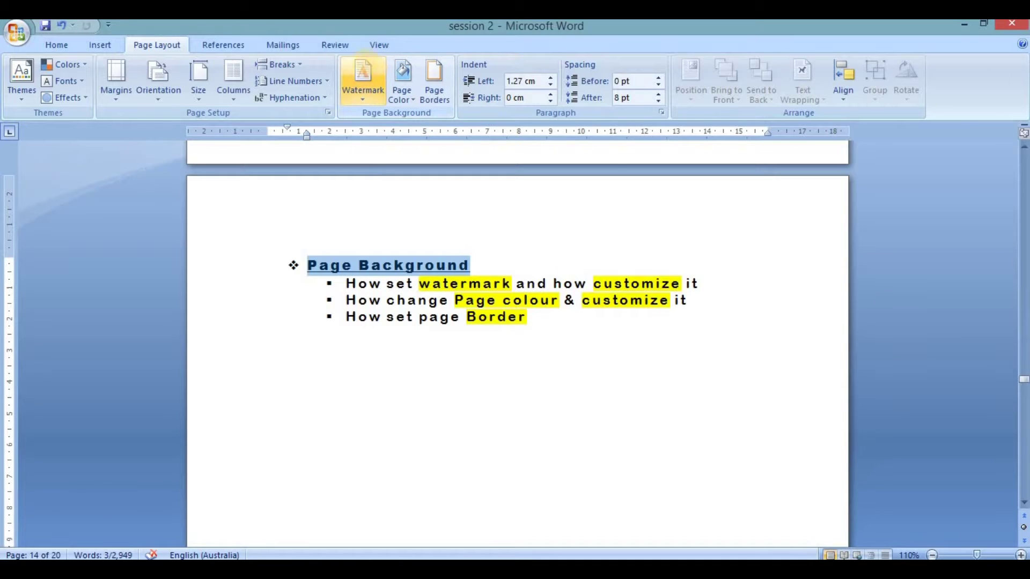
left_click_drag(340, 51, 454, 122)
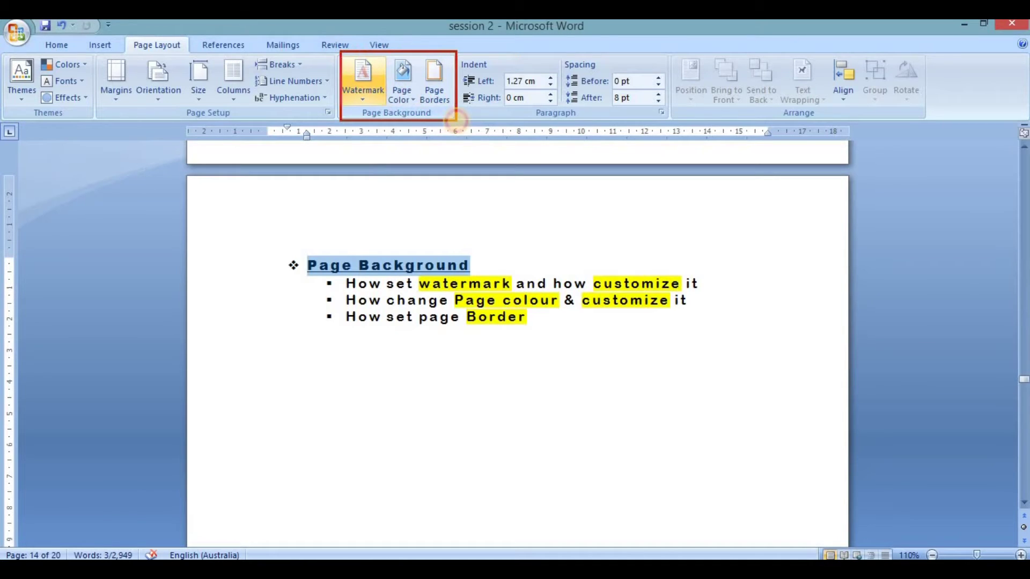
key("Escape")
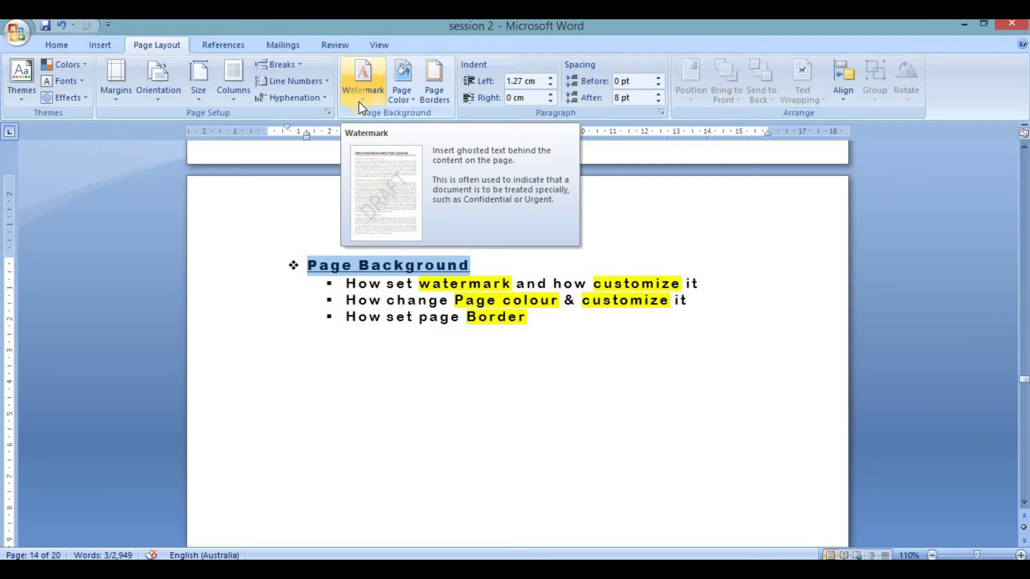
- Apply the diagonal CONFIDENTIAL 1 watermark from the Watermark gallery
left_click(359, 103)
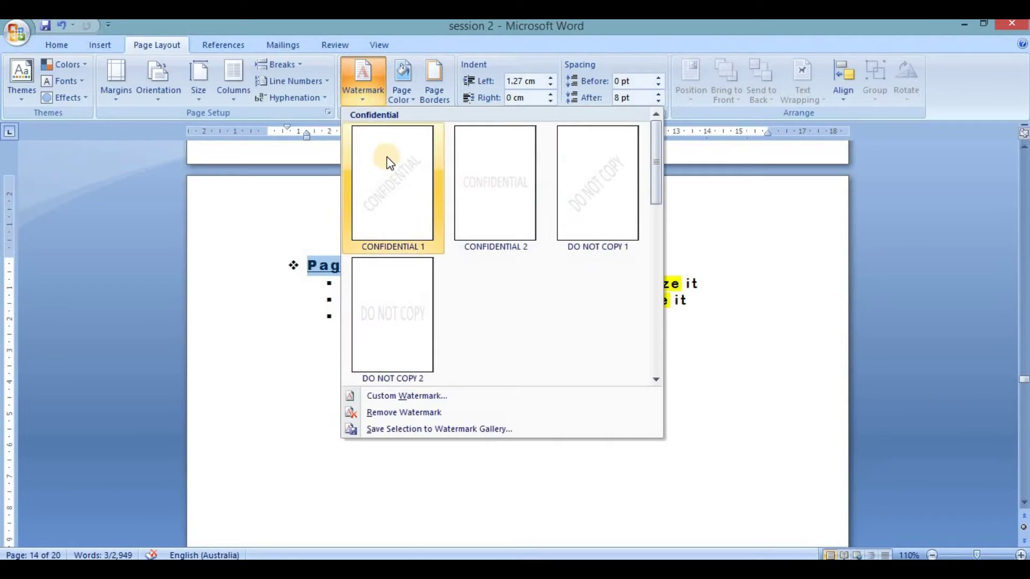
left_click(394, 190)
scroll(453, 269, "down", 3)
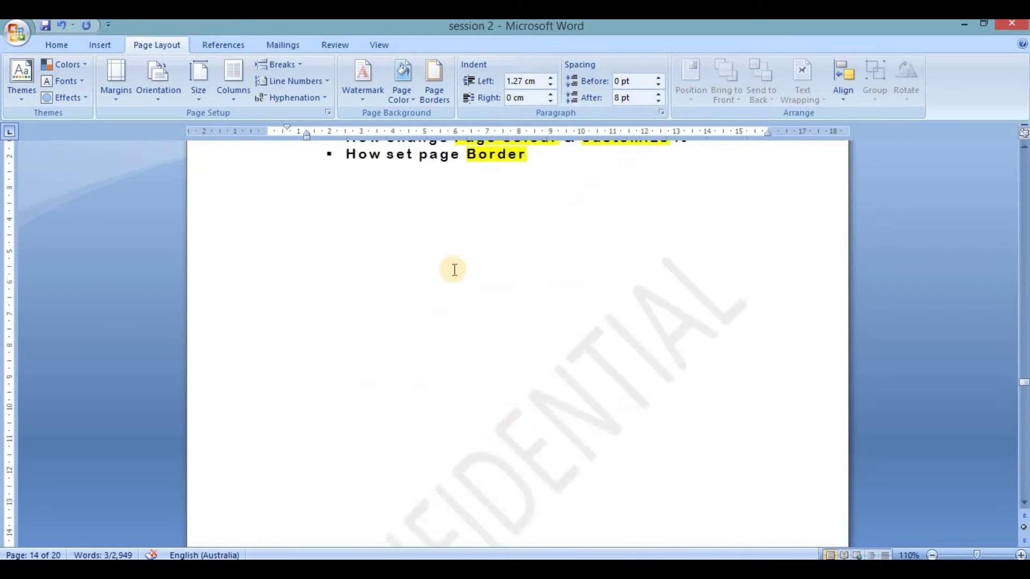
scroll(455, 270, "down", 2)
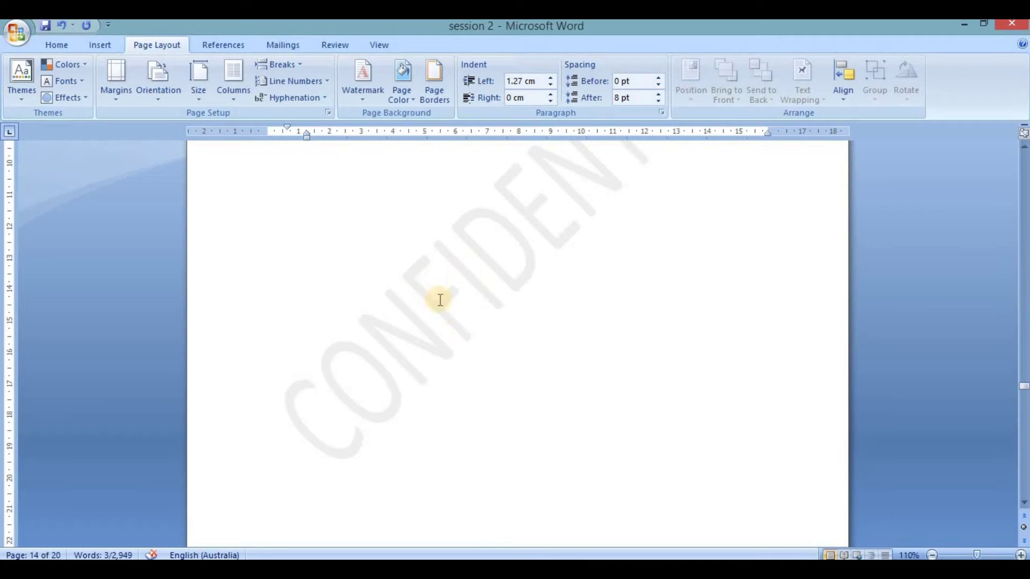
- Scroll down and highlight the CONFIDENTIAL watermark behind the text on pages 14 and 15
left_click_drag(310, 202, 546, 350)
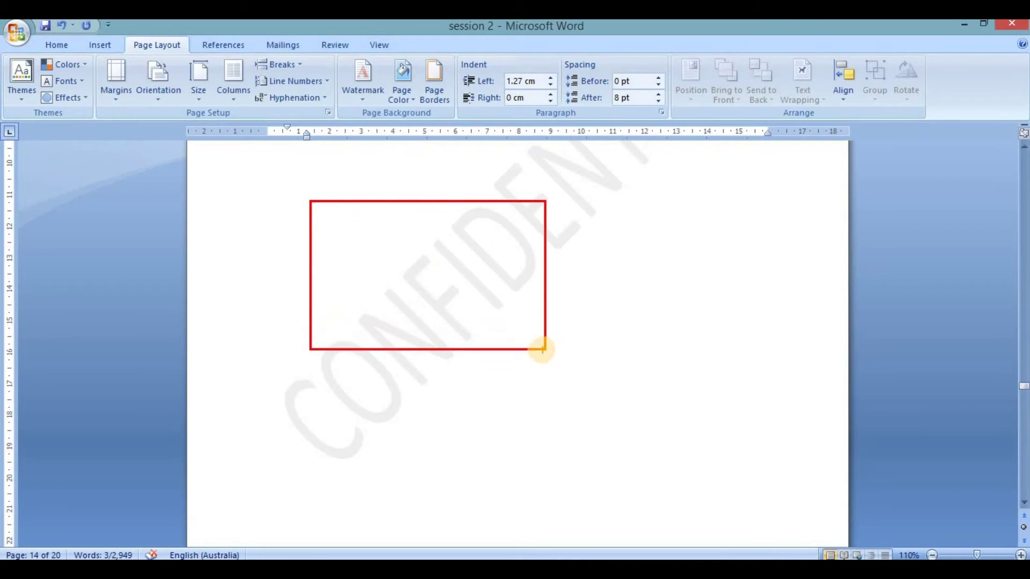
scroll(540, 350, "down", 8)
scroll(540, 350, "down", 5)
scroll(541, 350, "down", 4)
scroll(540, 350, "down", 4)
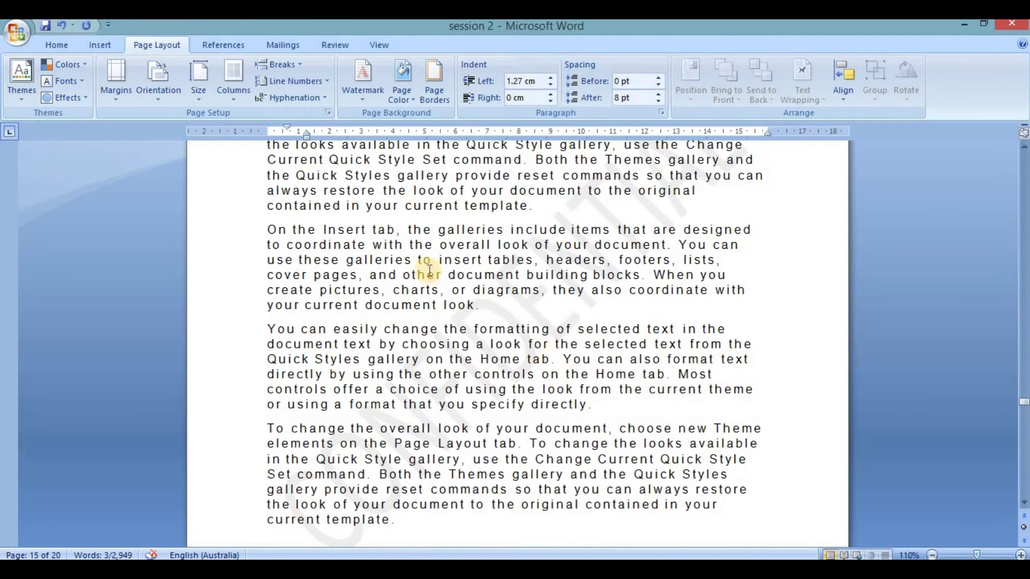
left_click_drag(359, 200, 600, 386)
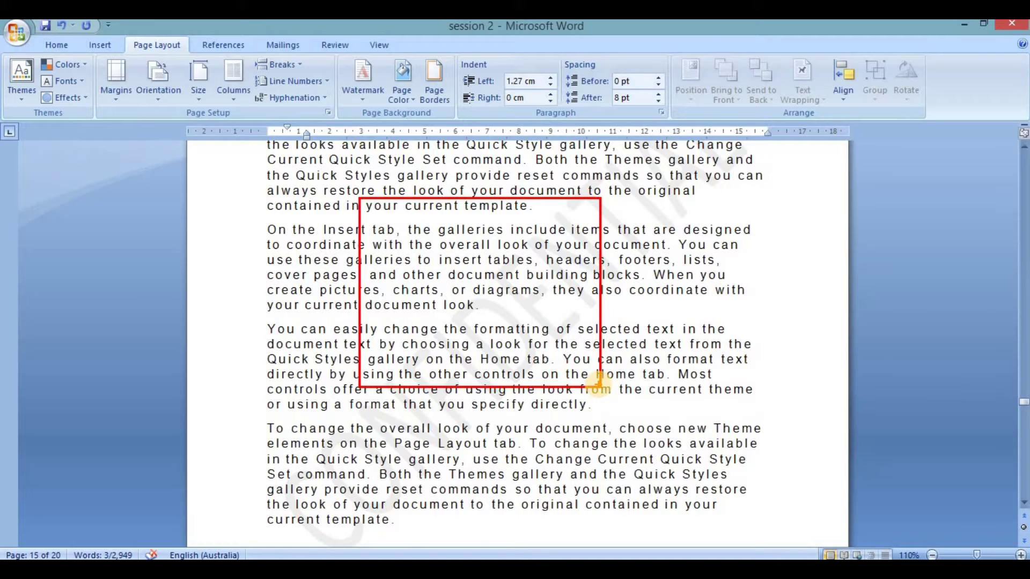
left_click(356, 101)
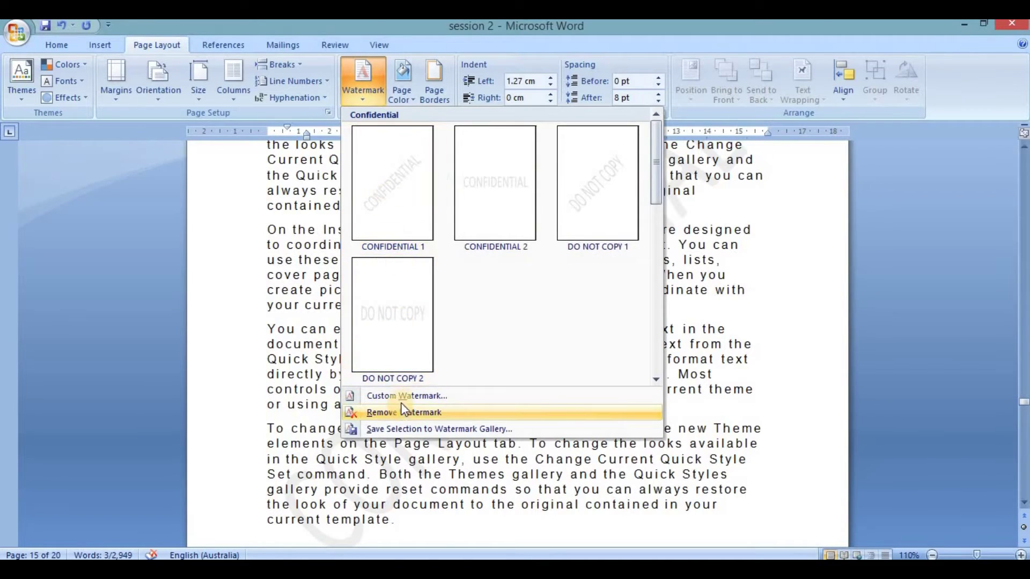
- Open the custom Printed Watermark settings and replace the text with 'session 22'
left_click(436, 397)
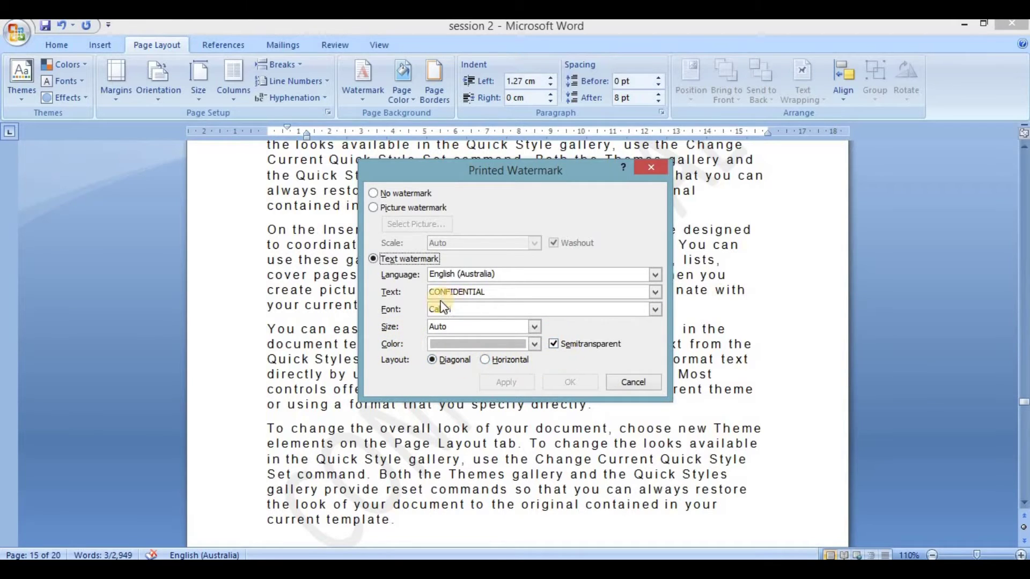
left_click(525, 293)
double_click(525, 293)
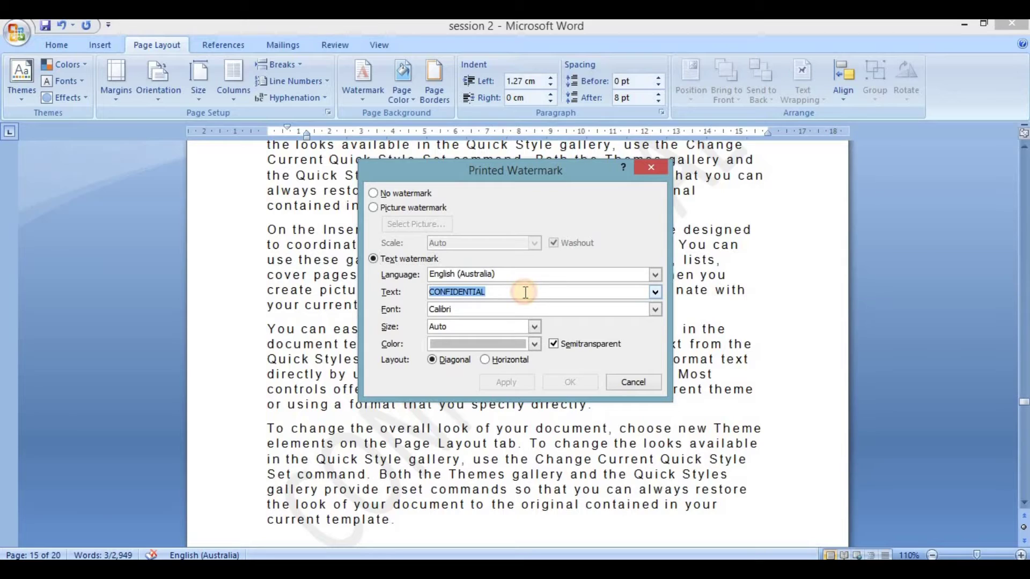
type("session 22")
- Keep the watermark size at Auto, make it blue, and apply it
left_click(594, 310)
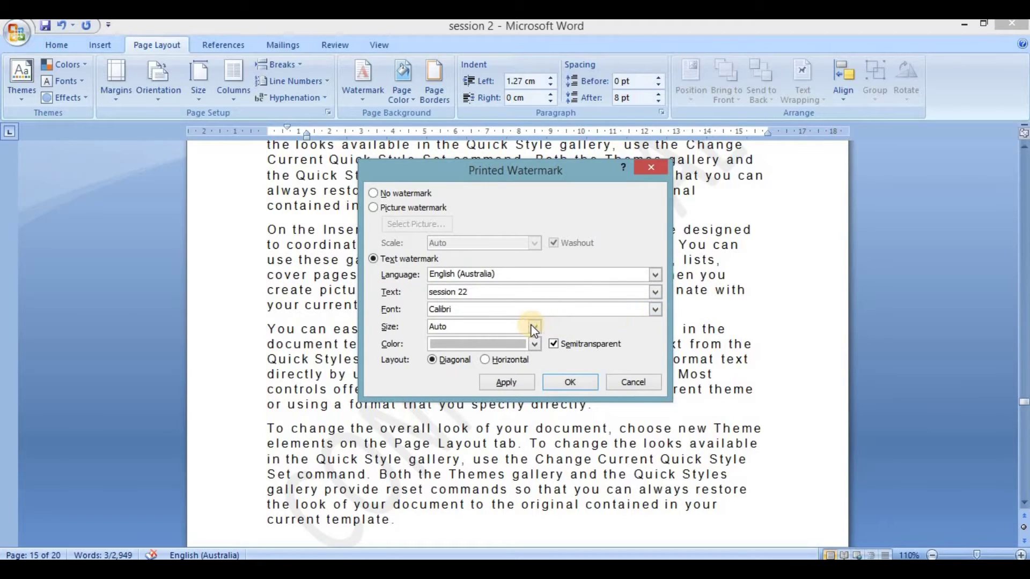
left_click(534, 327)
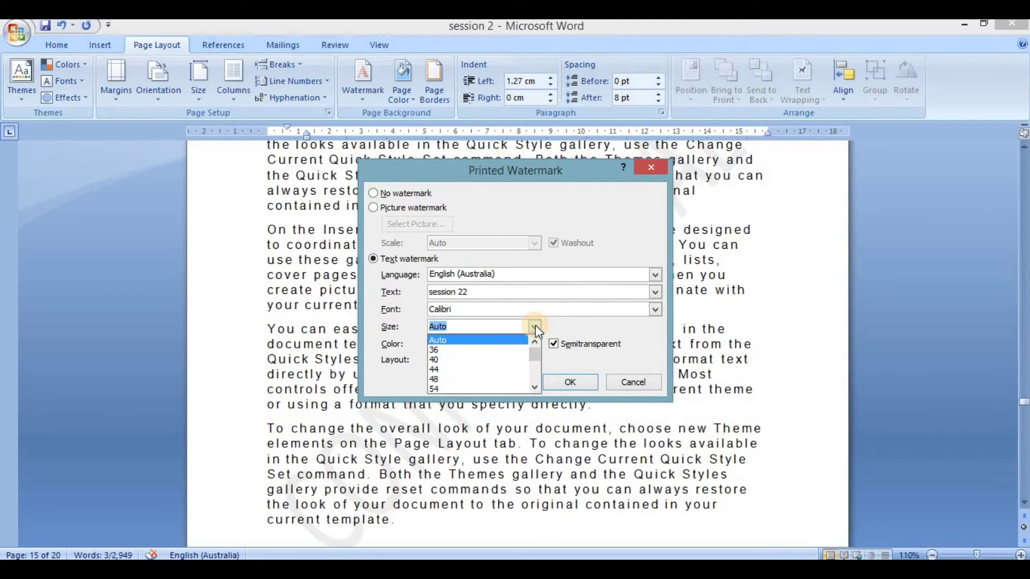
left_click(533, 327)
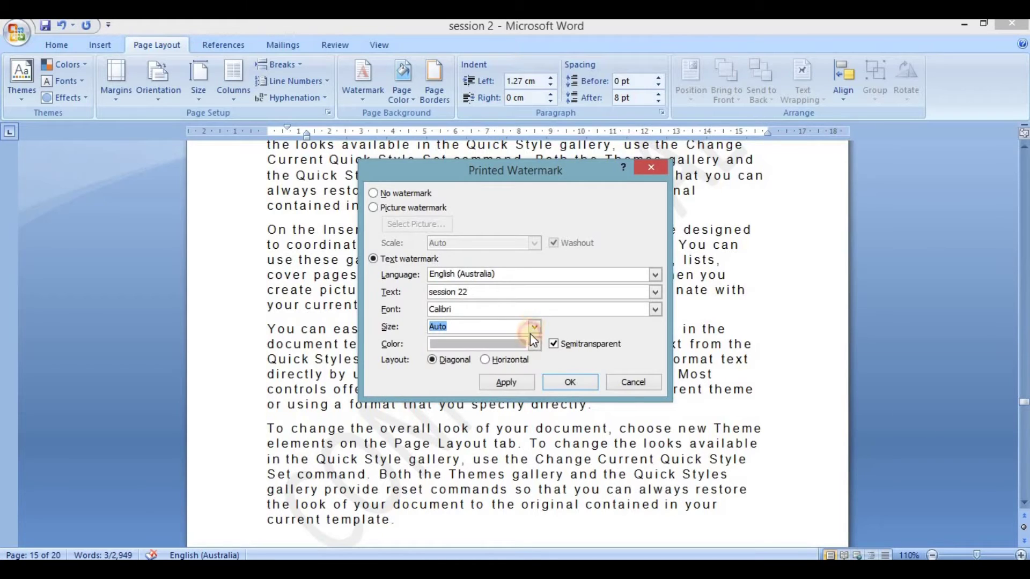
left_click(535, 344)
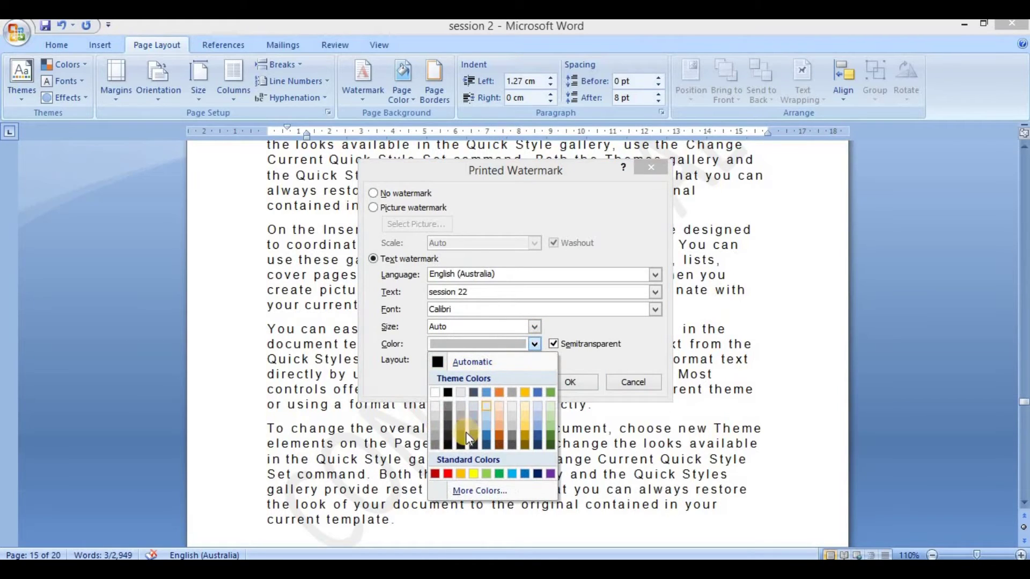
left_click(488, 431)
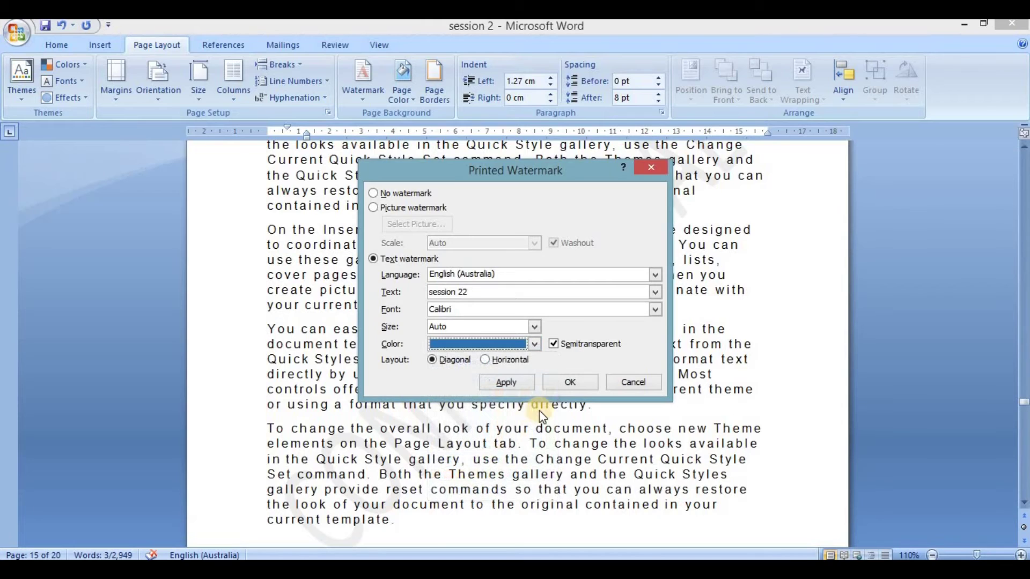
left_click(507, 383)
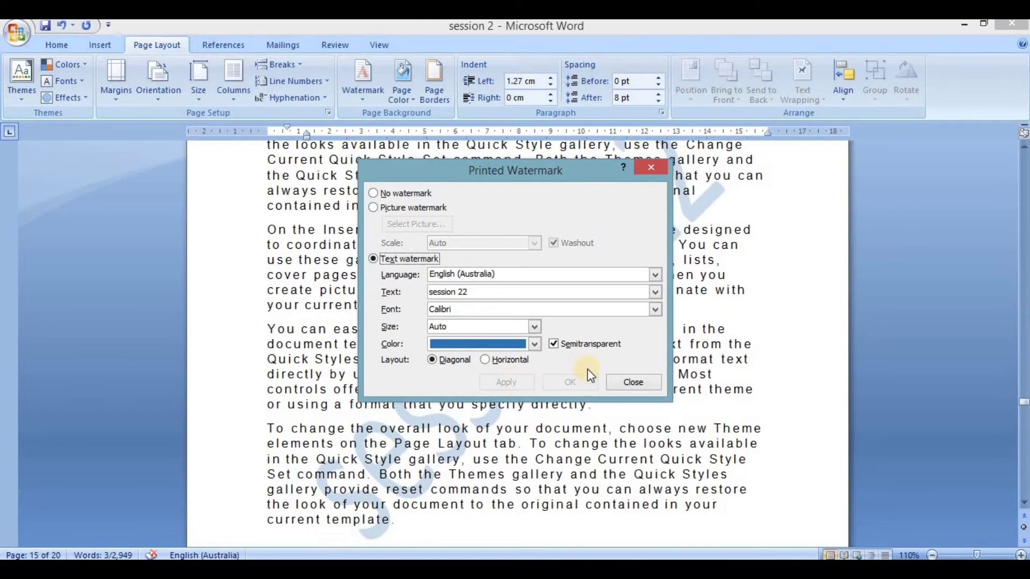
left_click(633, 382)
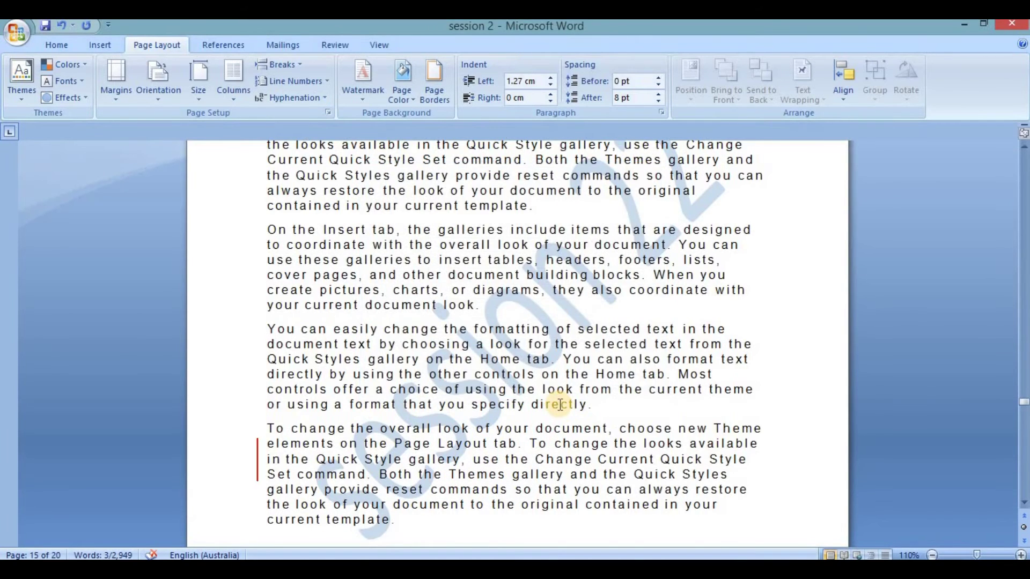
- Scroll through the pages to check the 'session 22' watermark, closing the Watermark gallery unchanged
scroll(560, 404, "down", 5)
scroll(559, 404, "down", 5)
scroll(559, 404, "down", 5)
scroll(559, 402, "down", 3)
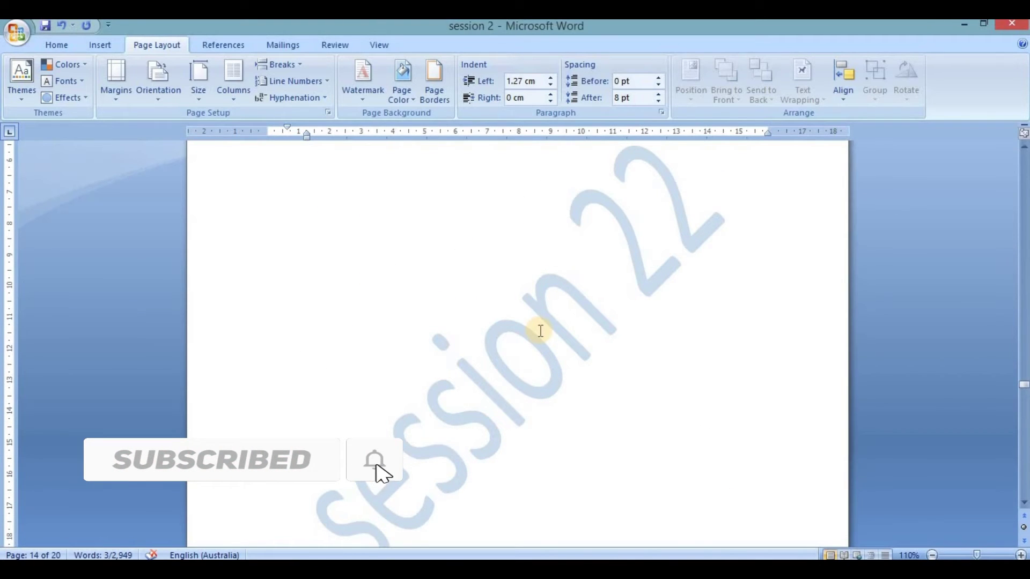
scroll(540, 331, "down", 1)
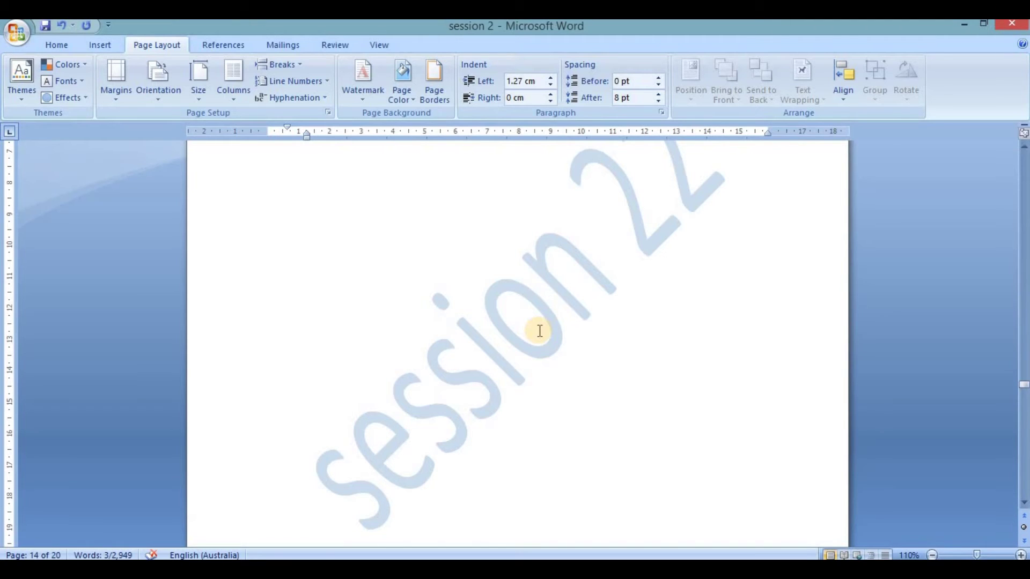
left_click(362, 102)
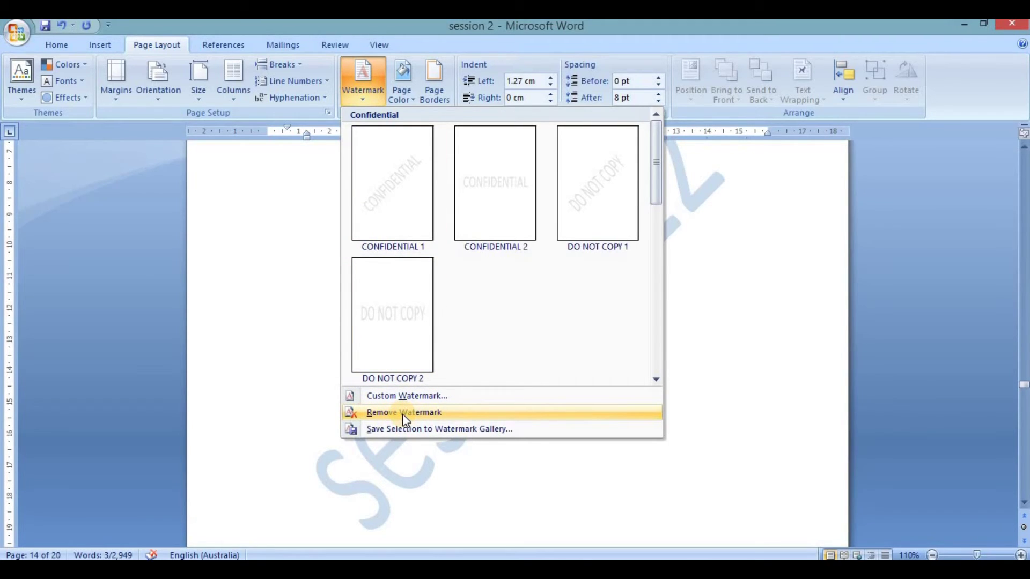
left_click(761, 421)
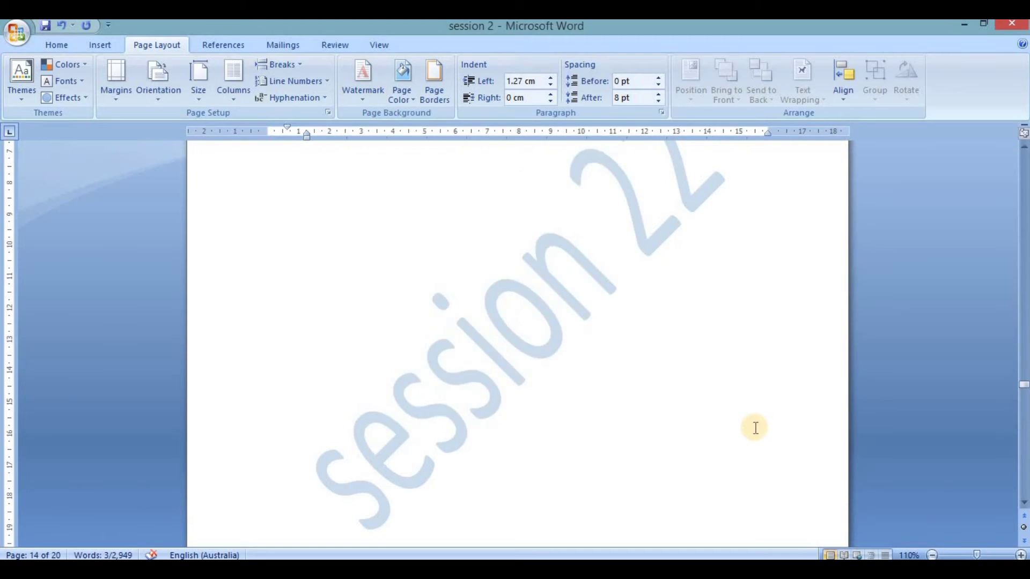
scroll(753, 426, "down", 10)
scroll(753, 426, "down", 5)
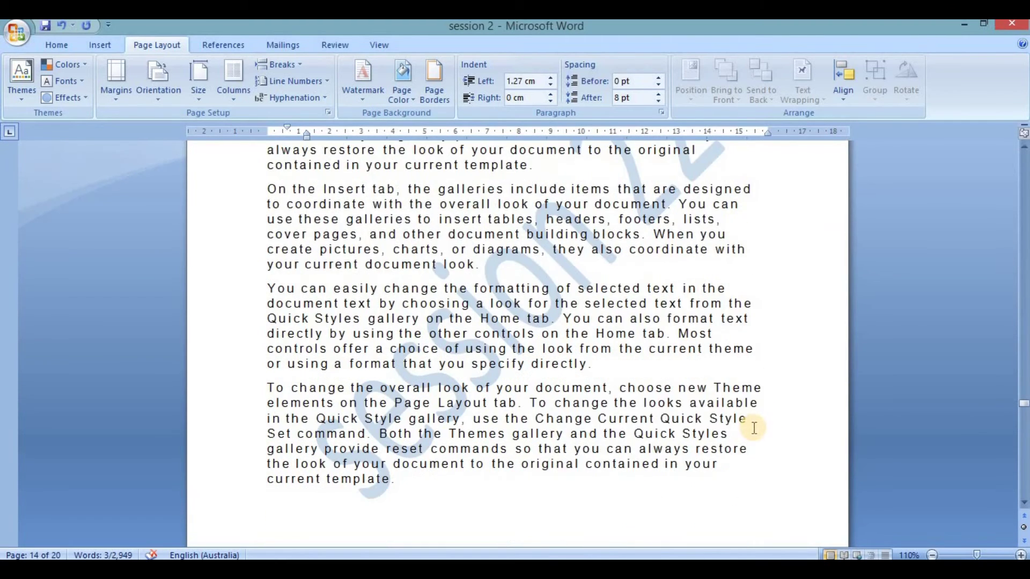
scroll(602, 414, "down", 3)
scroll(509, 399, "down", 3)
scroll(509, 399, "down", 5)
scroll(510, 399, "down", 5)
scroll(509, 399, "down", 5)
scroll(510, 399, "down", 3)
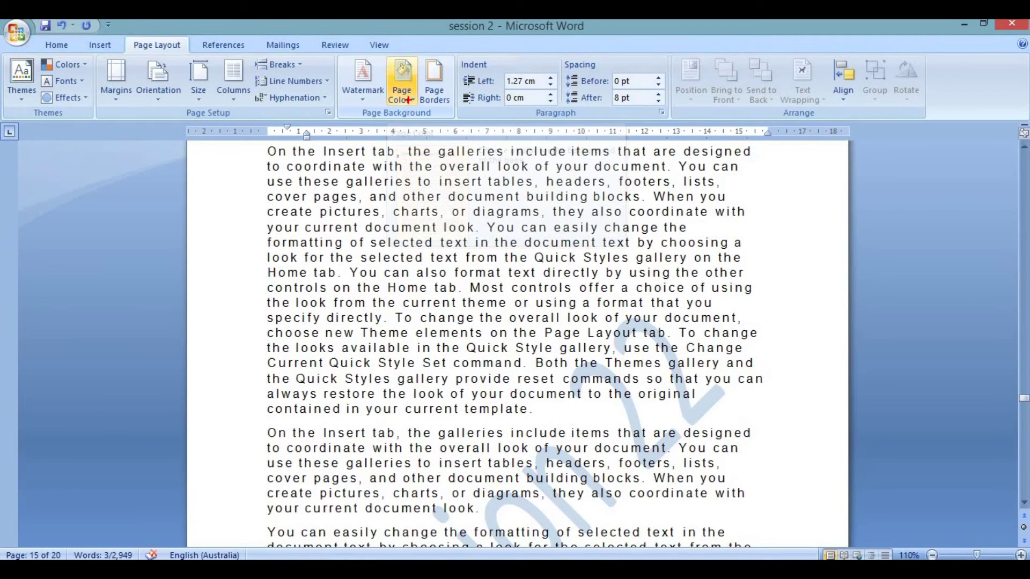
- Set the page colour to a blue theme colour and scroll to check the pages
left_click(410, 102)
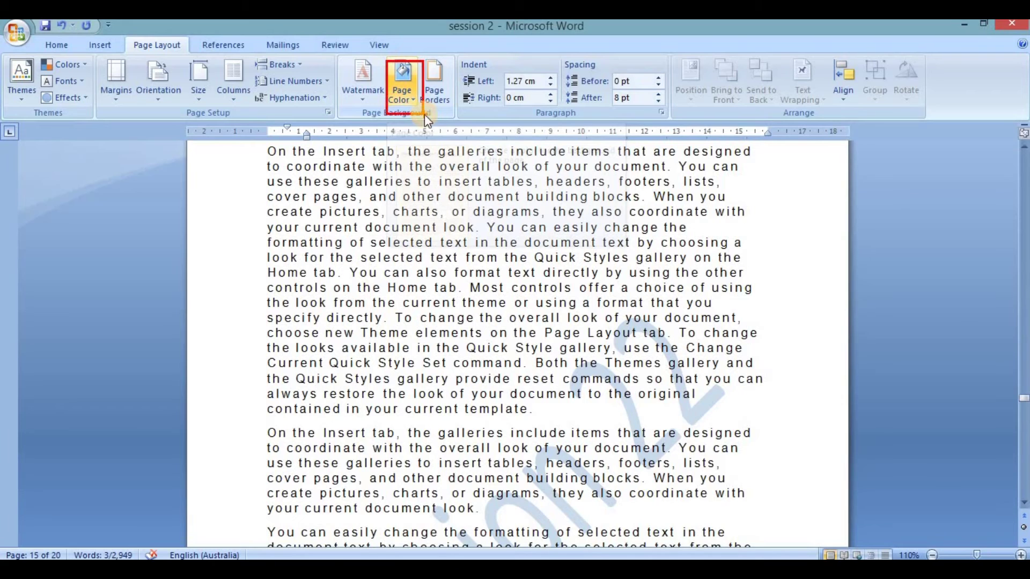
left_click(414, 98)
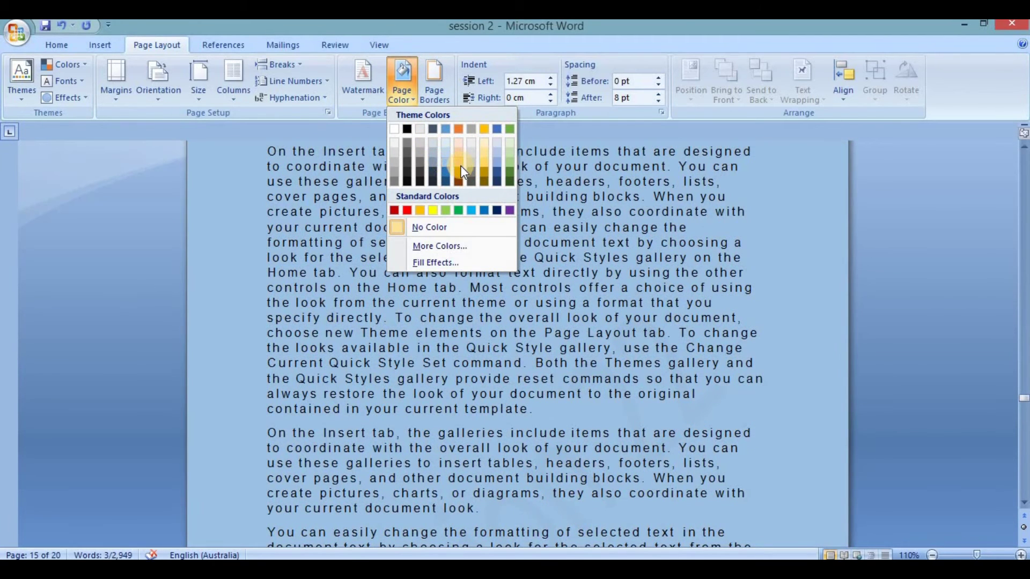
left_click(449, 171)
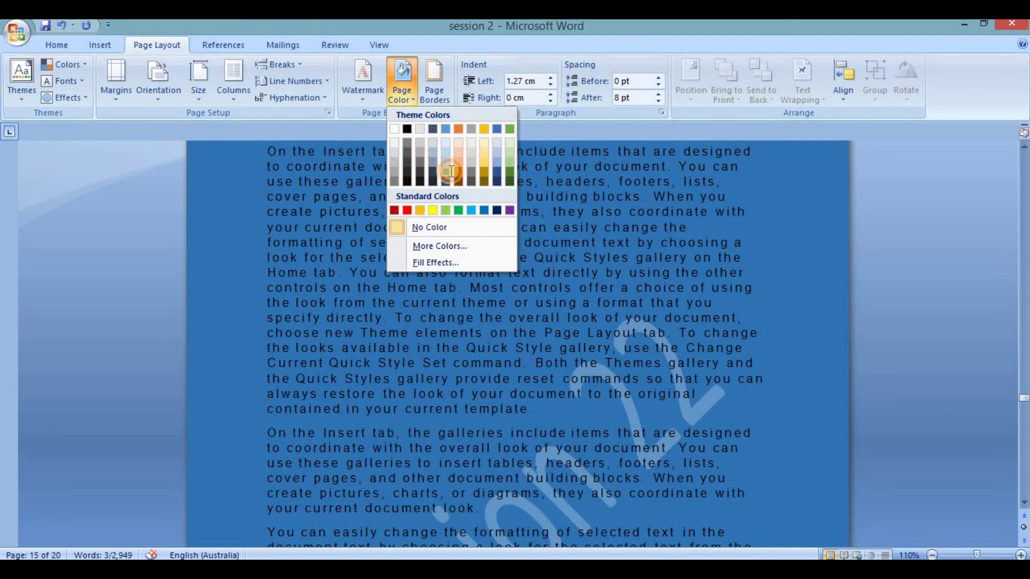
scroll(507, 276, "down", 10)
scroll(507, 276, "down", 10)
scroll(507, 276, "up", 3)
scroll(507, 277, "up", 3)
scroll(507, 277, "up", 5)
scroll(505, 274, "up", 3)
scroll(506, 275, "down", 4)
scroll(505, 274, "down", 9)
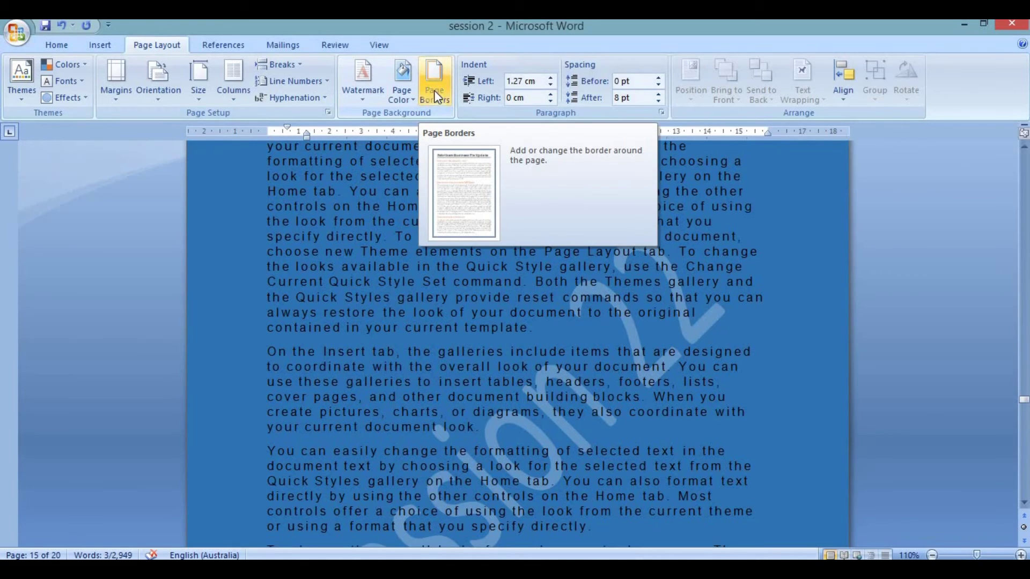
- In Page Borders, choose the Box setting with a thick solid line style
left_click(435, 98)
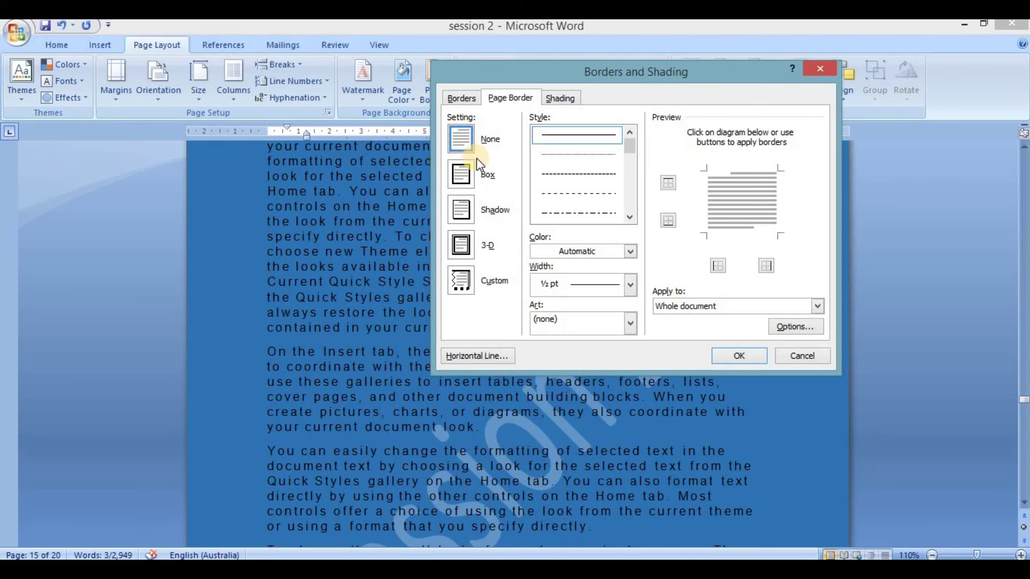
left_click(461, 175)
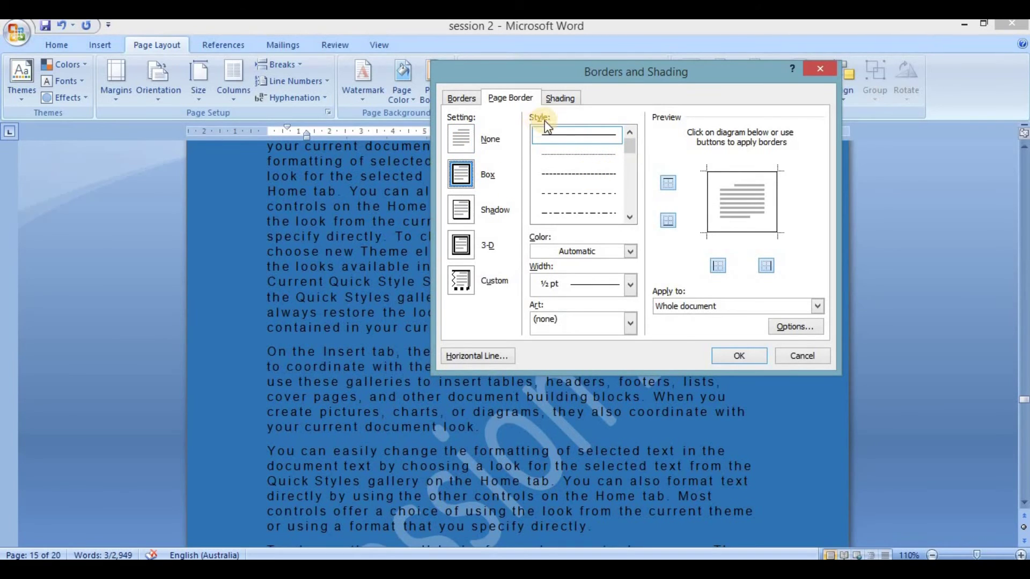
left_click_drag(629, 148, 630, 166)
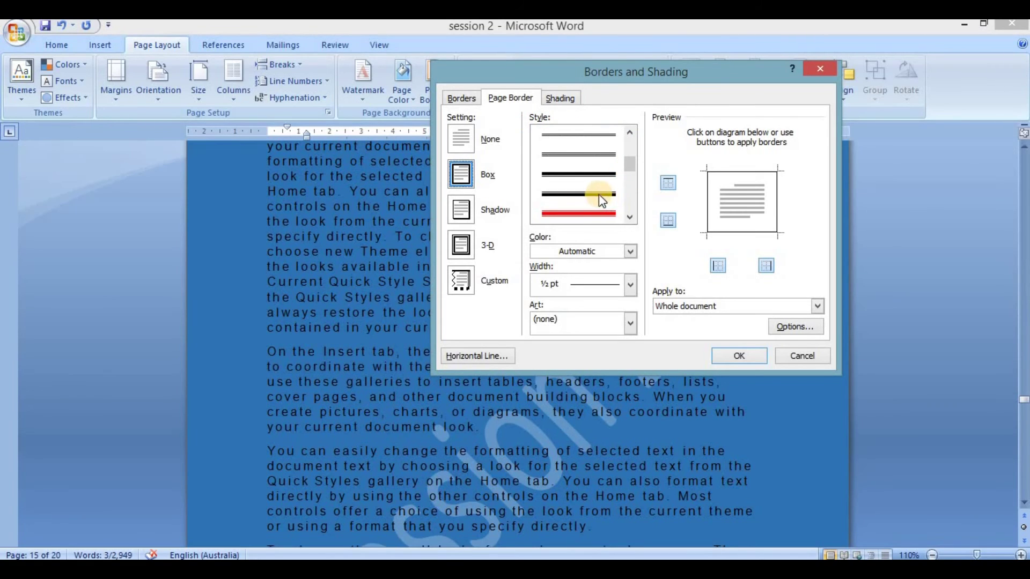
left_click(583, 194)
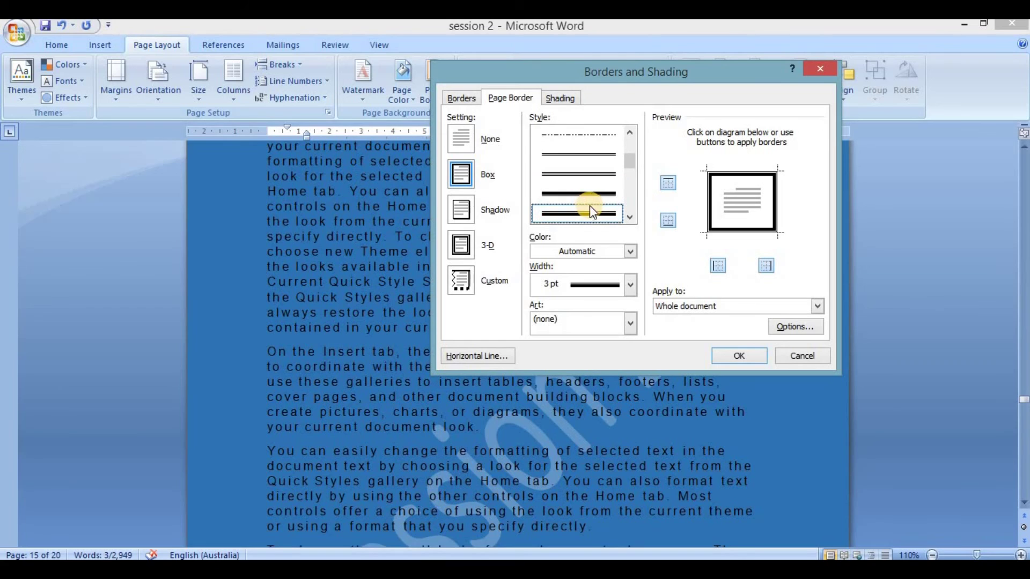
left_click(627, 253)
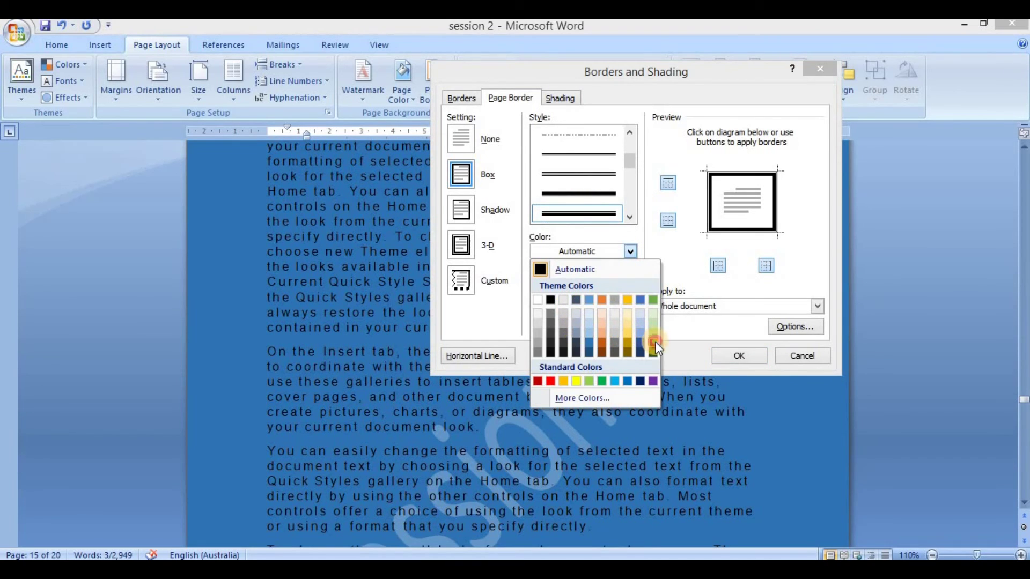
- Make the box border dark green and keep its width at 3 pt
left_click(654, 342)
left_click(628, 284)
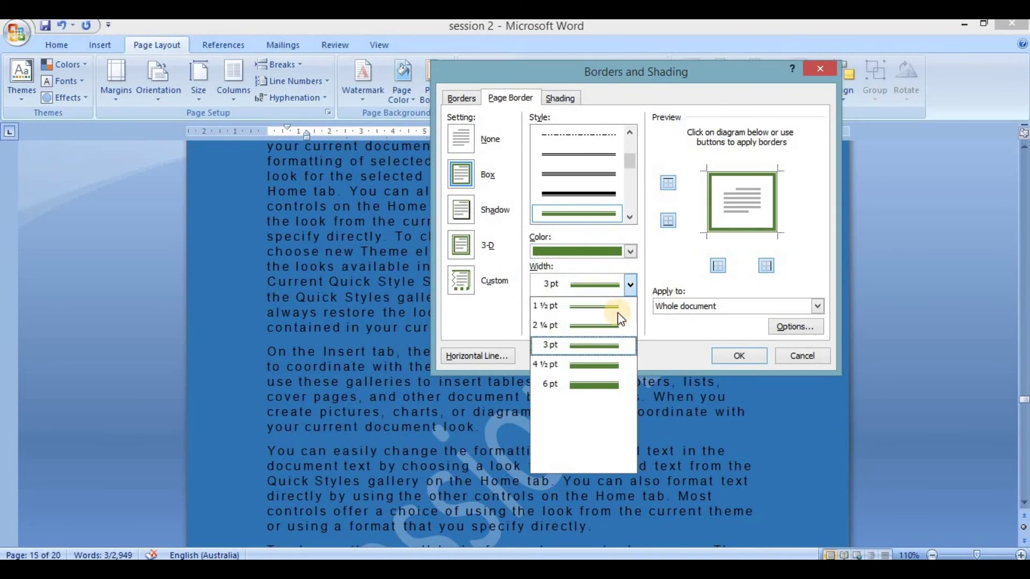
left_click(630, 282)
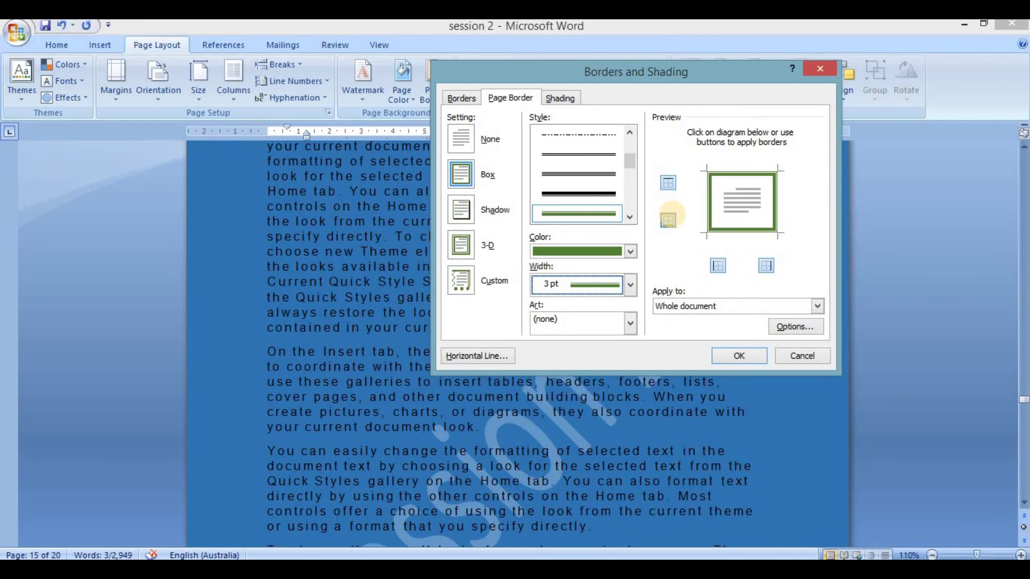
mouse_move(657, 166)
left_mouse_down()
mouse_move(680, 196)
mouse_move(676, 231)
mouse_move(736, 284)
left_mouse_up()
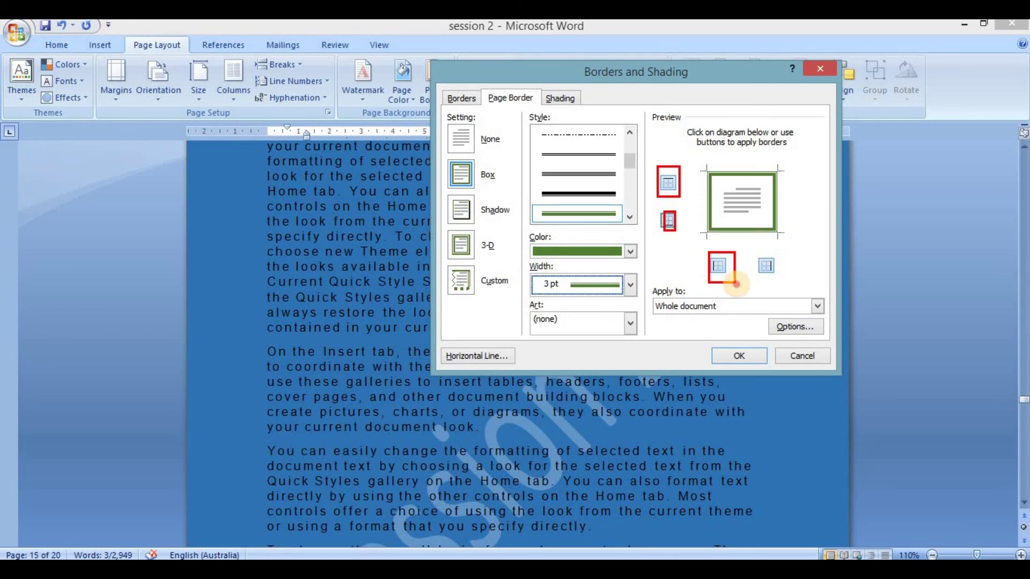
left_click_drag(747, 247, 781, 274)
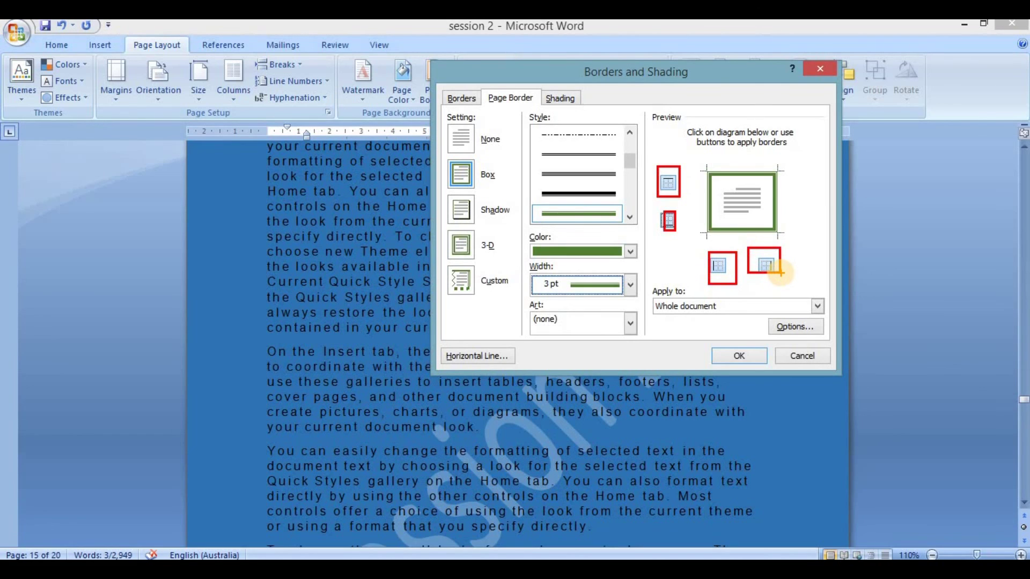
key("Escape")
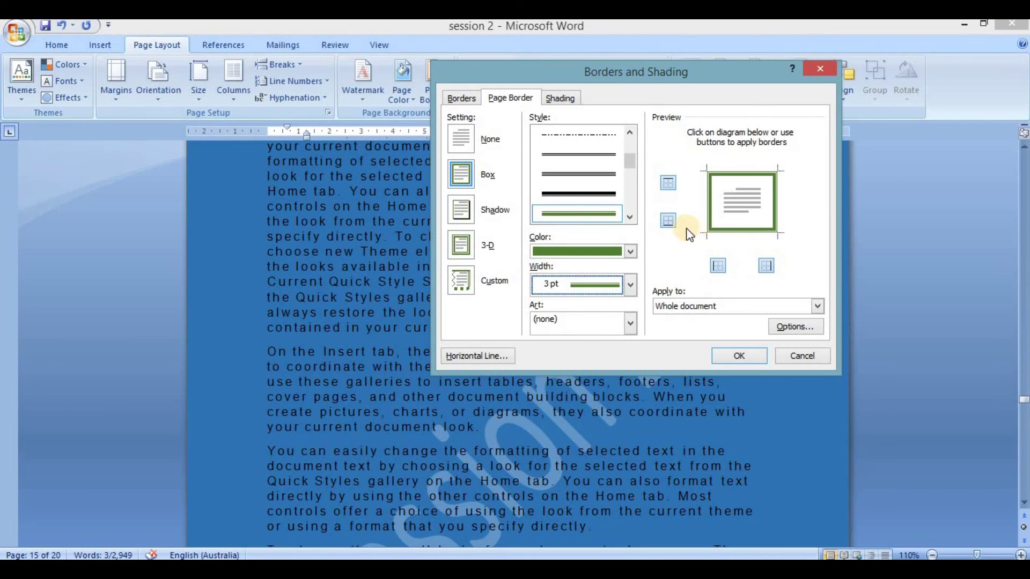
- Toggle the right border edge off and back on, applying to the whole document
left_click(767, 267)
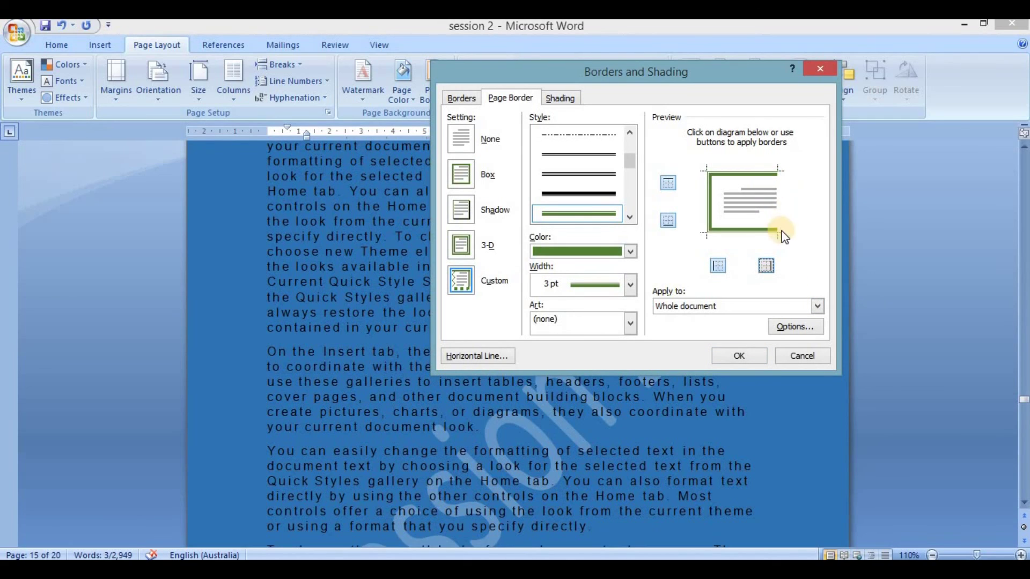
left_click(766, 267)
left_click(740, 356)
- Scroll to view the green 3 pt border framing the blue pages
scroll(717, 392, "up", 3)
scroll(717, 392, "up", 4)
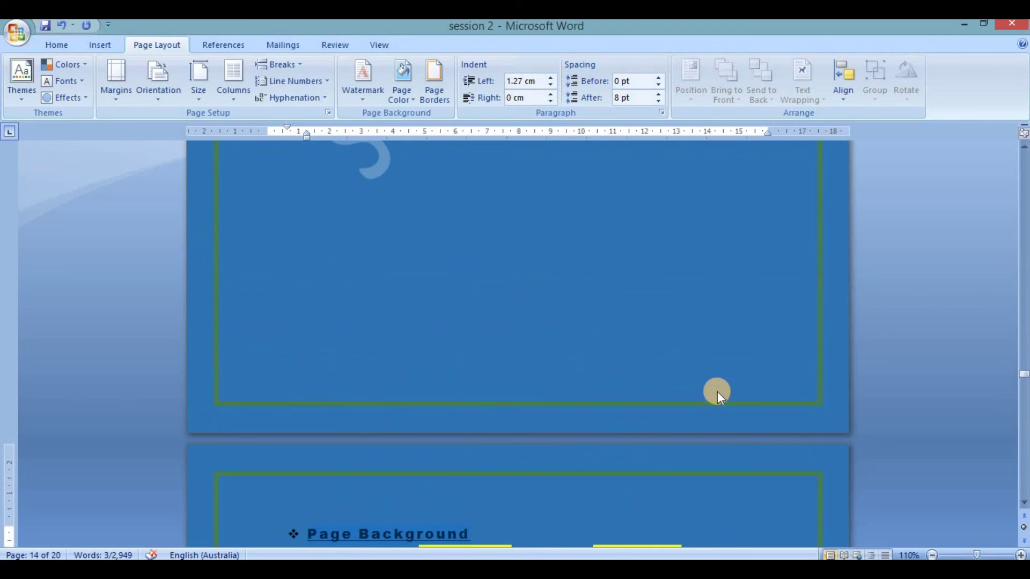
scroll(717, 392, "down", 3)
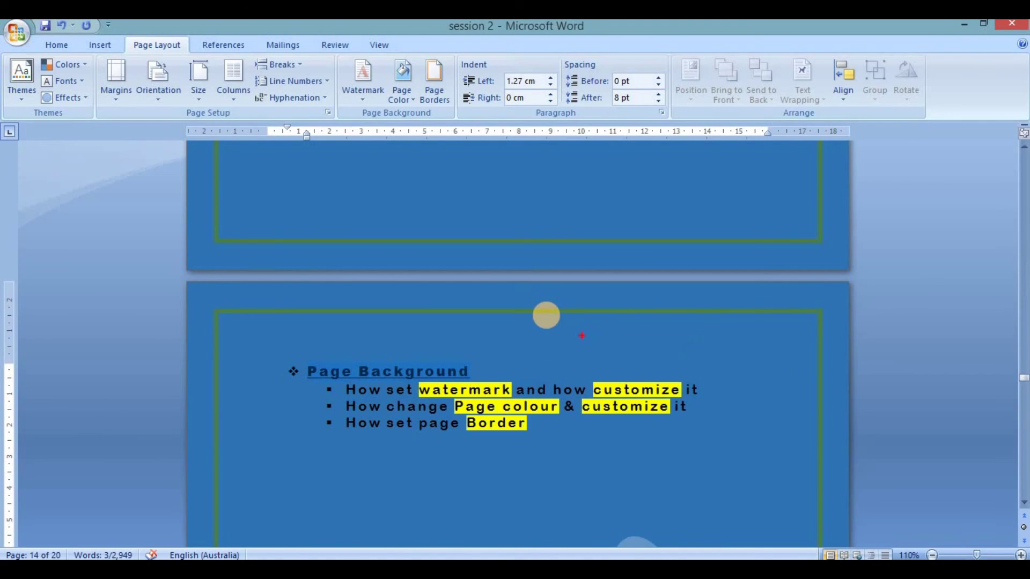
left_click_drag(537, 307, 857, 363)
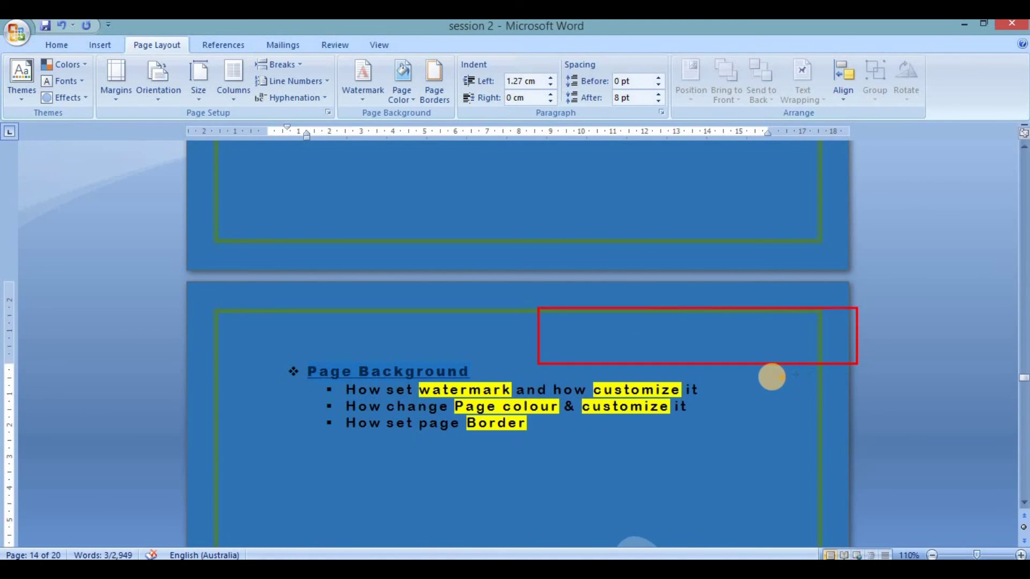
left_click_drag(230, 293, 351, 333)
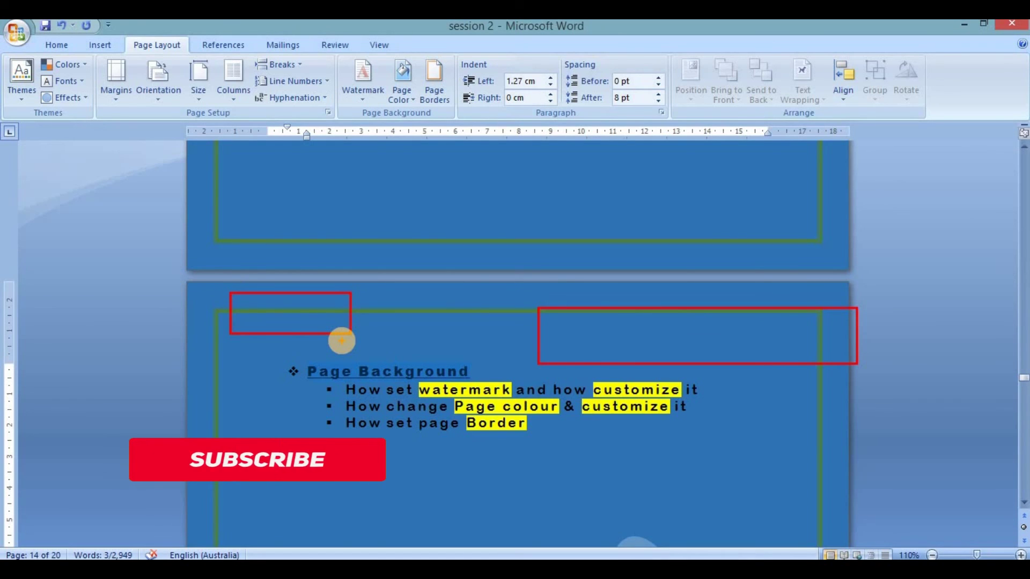